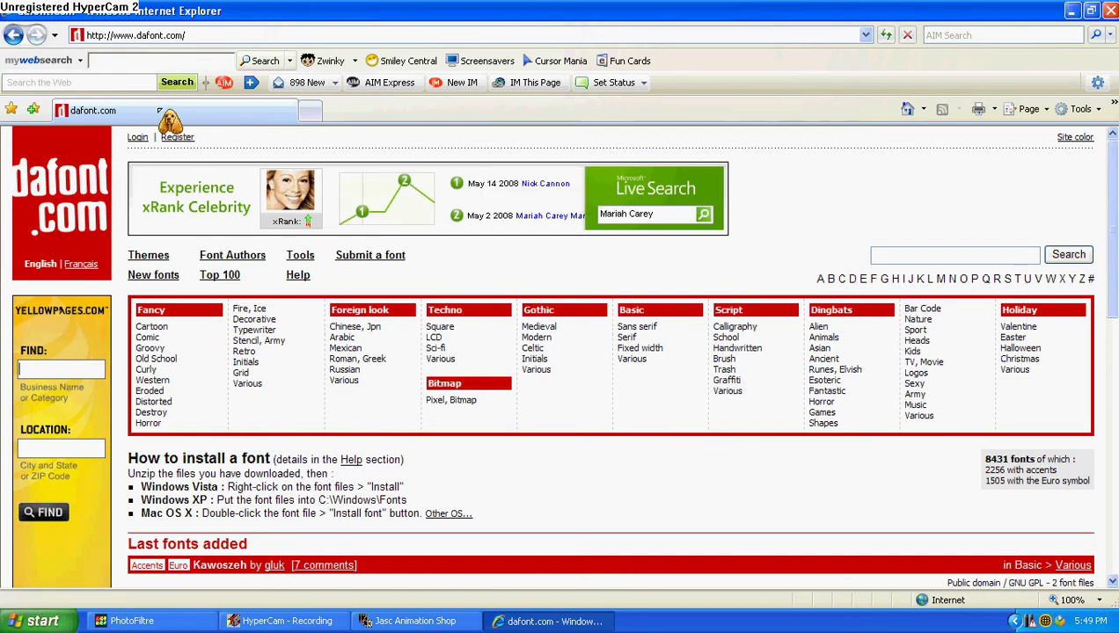
- Look through the recently added fonts on the dafont.com home page
{"action": "left_click", "coordinate": [183, 36]}
{"action": "left_click", "coordinate": [747, 544]}
{"action": "scroll", "coordinate": [747, 549], "scroll_direction": "down", "scroll_amount": 2}
{"action": "scroll", "coordinate": [747, 545], "scroll_direction": "down", "scroll_amount": 7}
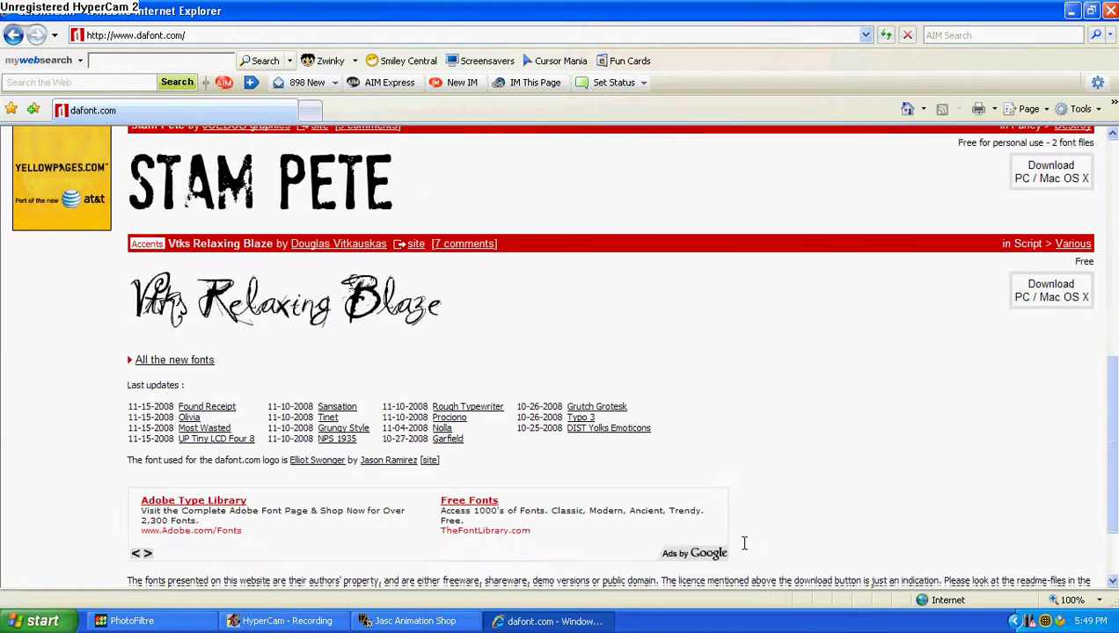
{"action": "scroll", "coordinate": [746, 549], "scroll_direction": "up", "scroll_amount": 9}
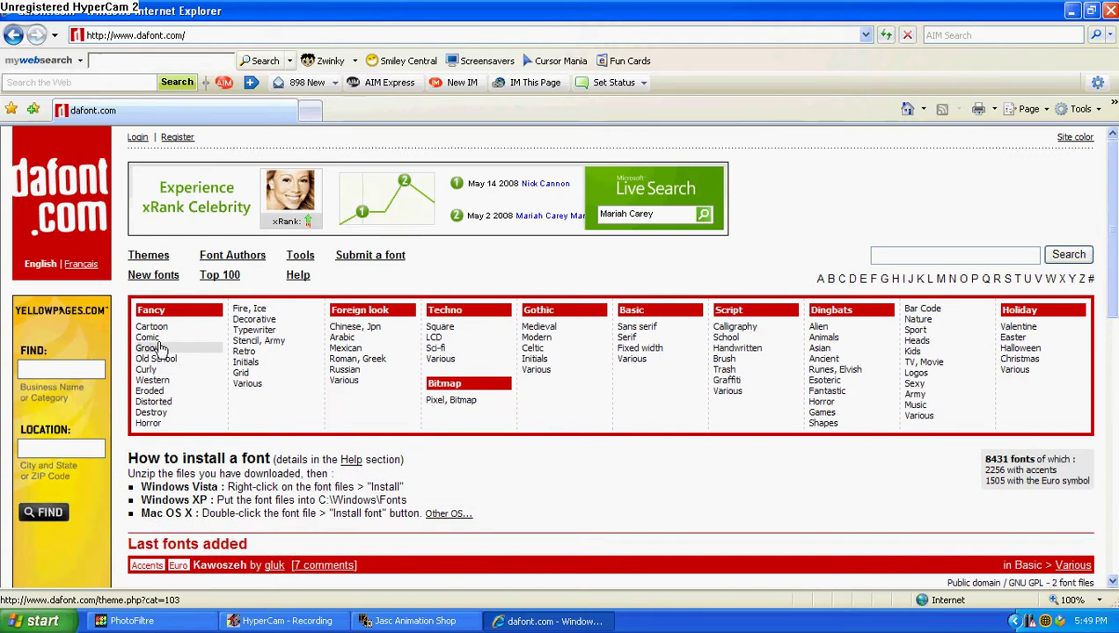
- Browse the Fancy > Groovy fonts, including page 4 of the category
{"action": "left_click", "coordinate": [211, 353]}
{"action": "scroll", "coordinate": [558, 464], "scroll_direction": "down", "scroll_amount": 6}
{"action": "scroll", "coordinate": [466, 413], "scroll_direction": "down", "scroll_amount": 1}
{"action": "scroll", "coordinate": [459, 436], "scroll_direction": "down", "scroll_amount": 1}
{"action": "scroll", "coordinate": [620, 431], "scroll_direction": "down", "scroll_amount": 3}
{"action": "scroll", "coordinate": [605, 421], "scroll_direction": "down", "scroll_amount": 3}
{"action": "left_click", "coordinate": [178, 454]}
{"action": "scroll", "coordinate": [618, 446], "scroll_direction": "down", "scroll_amount": 7}
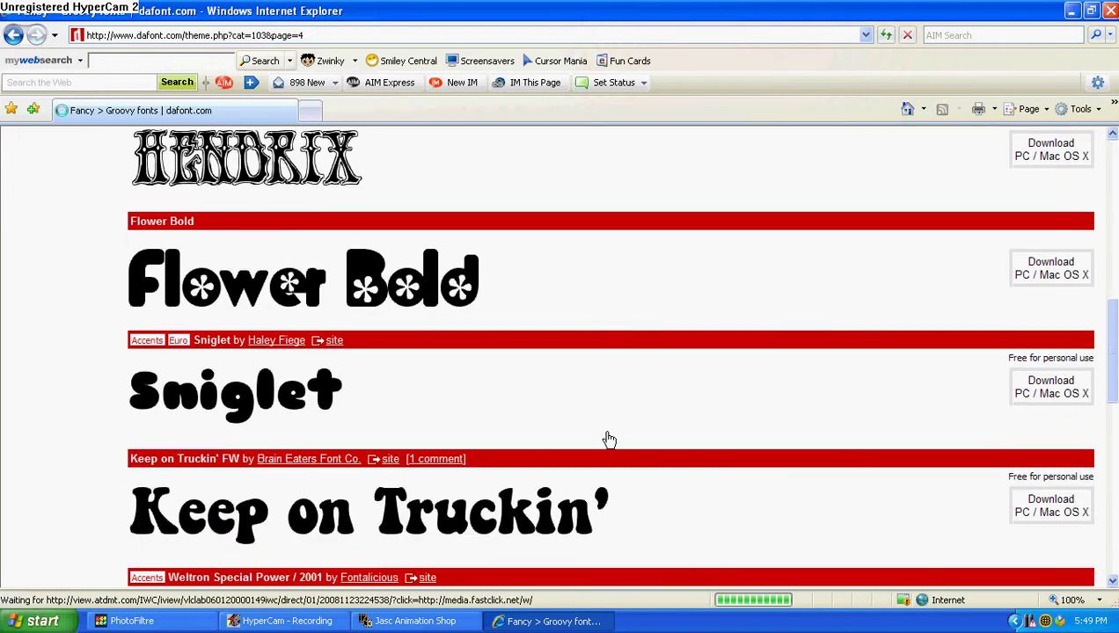
{"action": "scroll", "coordinate": [607, 440], "scroll_direction": "down", "scroll_amount": 1}
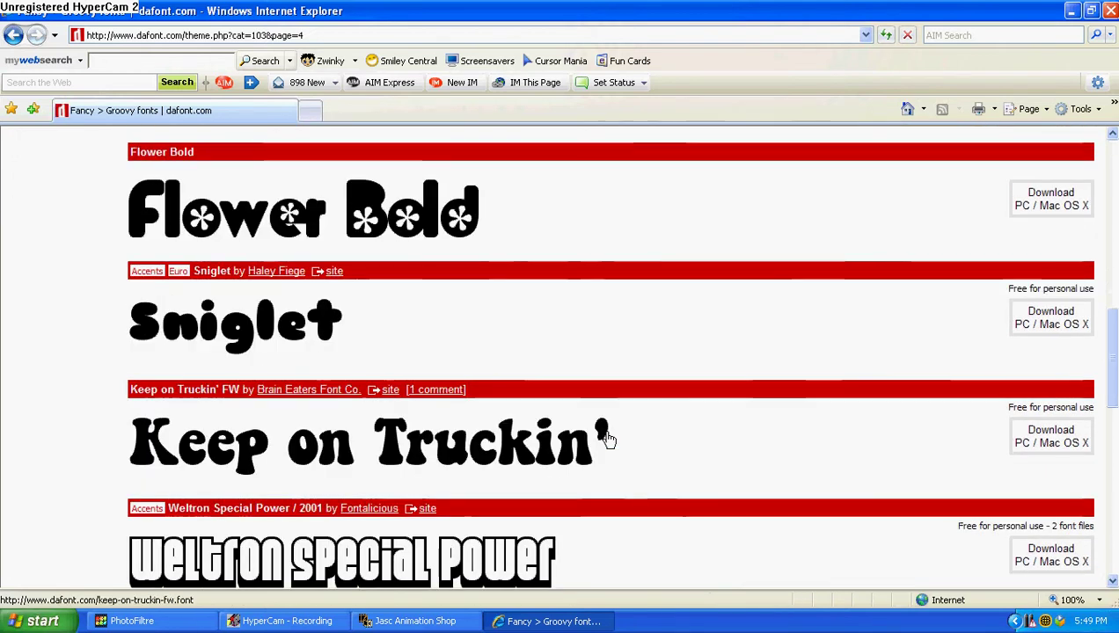
{"action": "scroll", "coordinate": [602, 444], "scroll_direction": "down", "scroll_amount": 3}
{"action": "scroll", "coordinate": [598, 456], "scroll_direction": "down", "scroll_amount": 2}
{"action": "scroll", "coordinate": [592, 452], "scroll_direction": "up", "scroll_amount": 11}
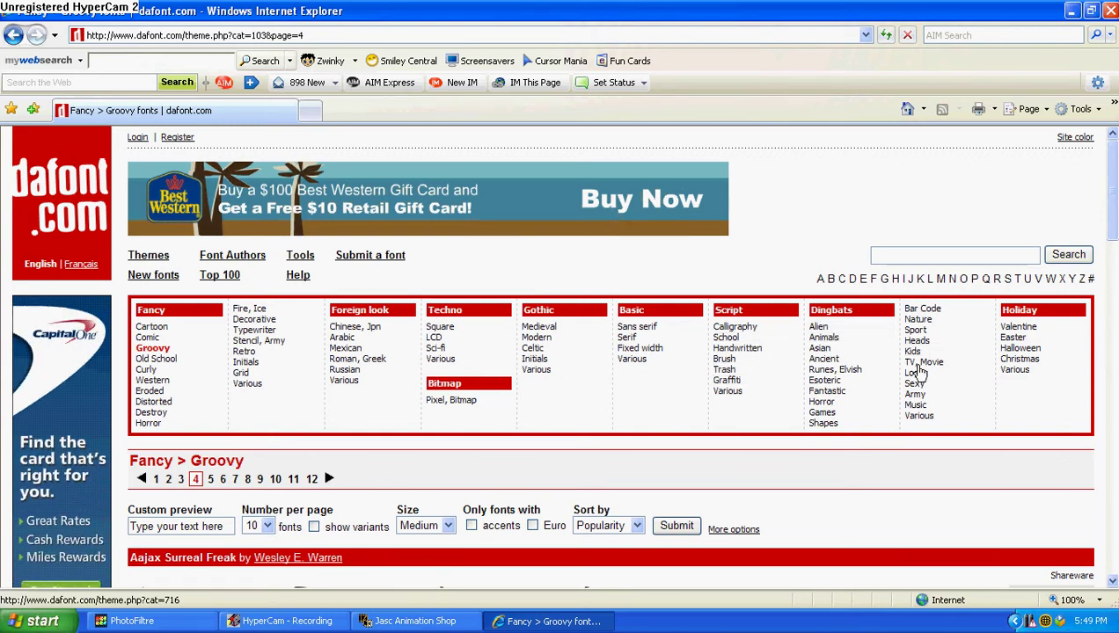
- Find the WW Flakes font among the Holiday > Christmas fonts and download it, opening ww_flakes.zip directly
{"action": "left_click", "coordinate": [1057, 366]}
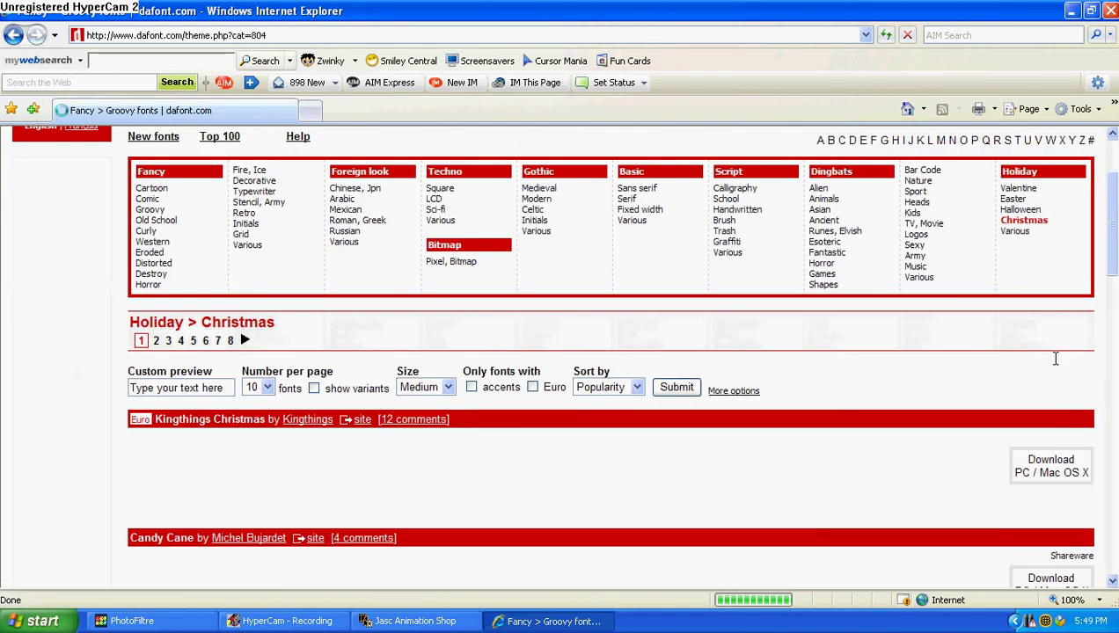
{"action": "scroll", "coordinate": [22, 523], "scroll_direction": "down", "scroll_amount": 4}
{"action": "scroll", "coordinate": [631, 387], "scroll_direction": "down", "scroll_amount": 4}
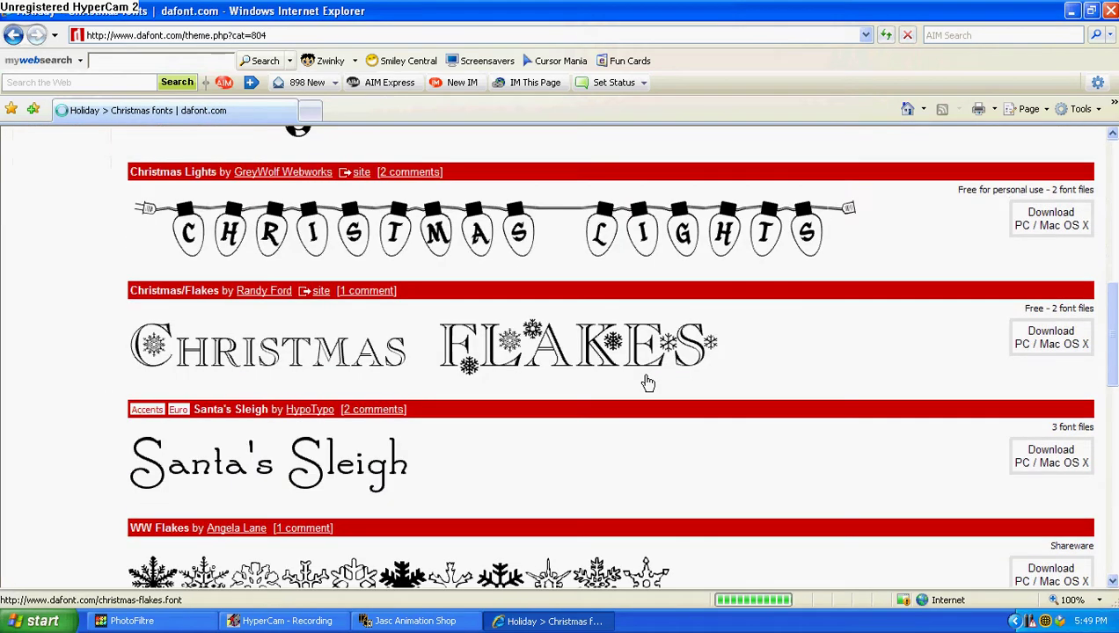
{"action": "scroll", "coordinate": [632, 387], "scroll_direction": "down", "scroll_amount": 1}
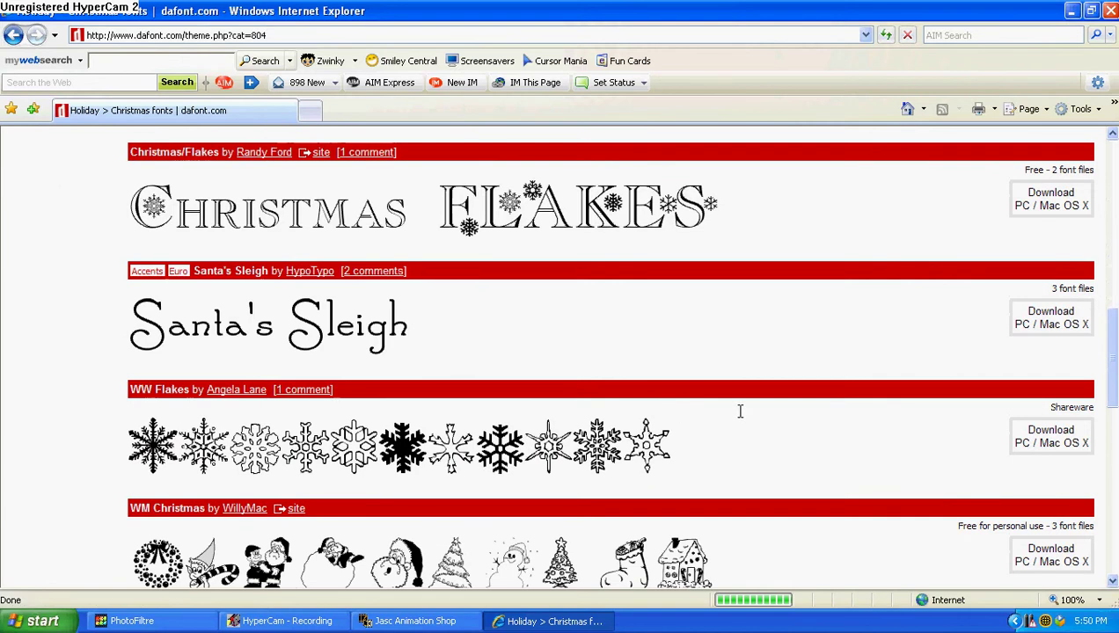
{"action": "left_click", "coordinate": [1050, 437]}
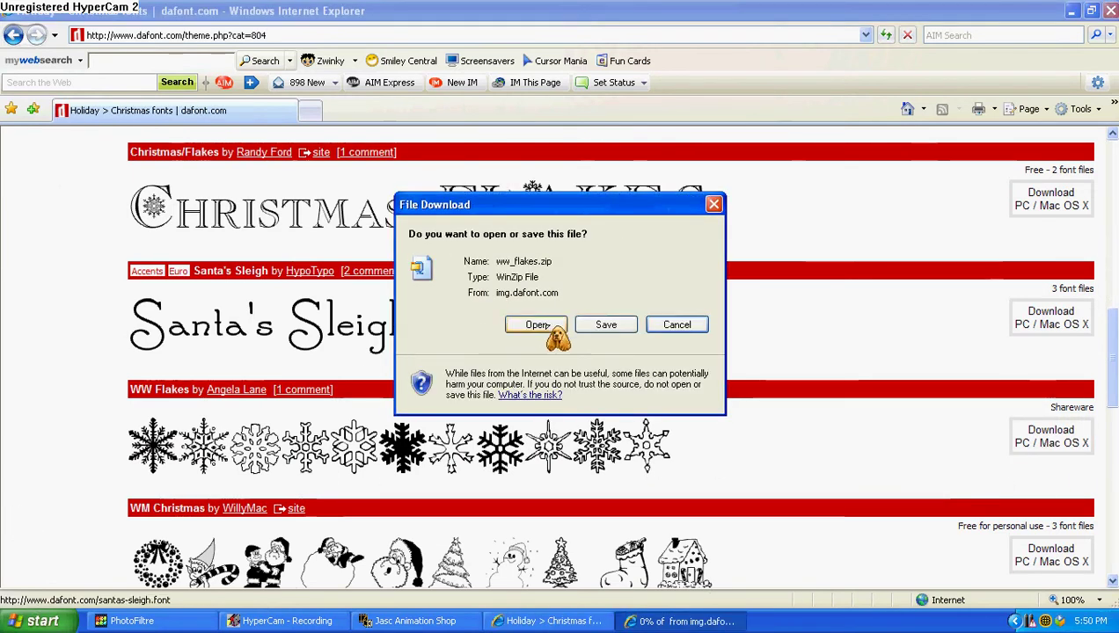
{"action": "left_click", "coordinate": [544, 329]}
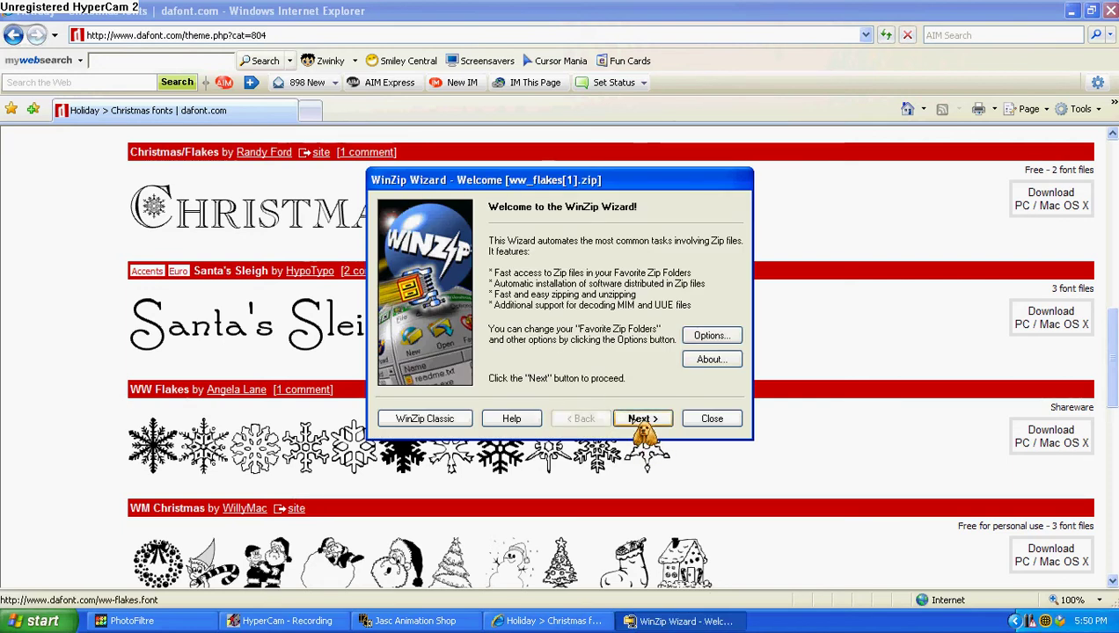
- Unzip ww_flakes[1].zip with the WinZip Wizard, and close the wizard and the folder of extracted files
{"action": "left_click", "coordinate": [643, 420]}
{"action": "left_click", "coordinate": [566, 363]}
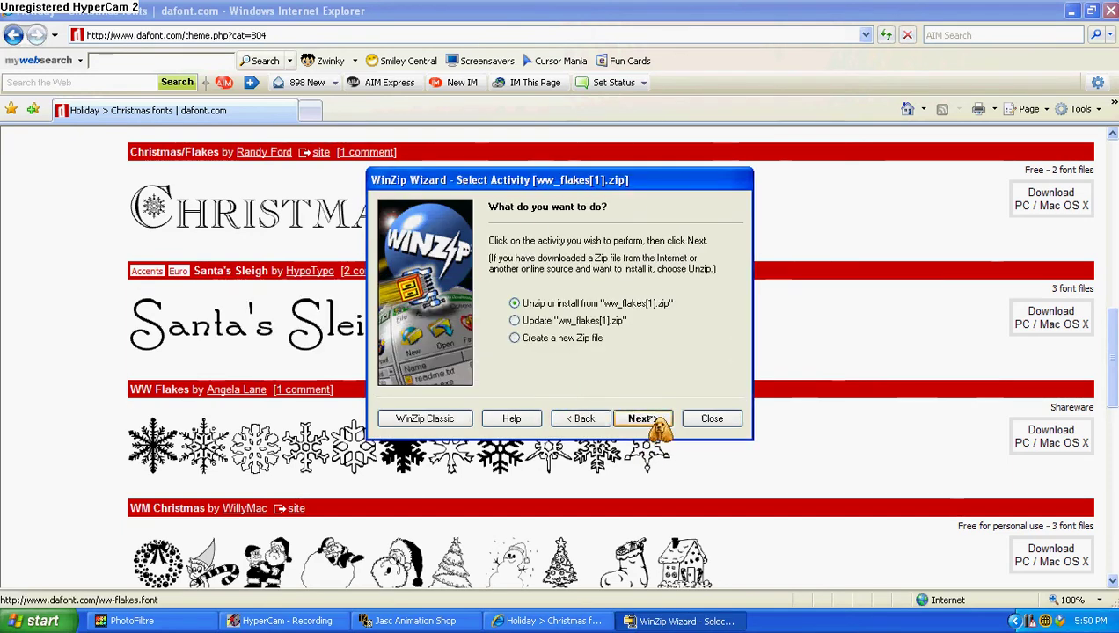
{"action": "left_click", "coordinate": [645, 420]}
{"action": "left_click", "coordinate": [650, 420]}
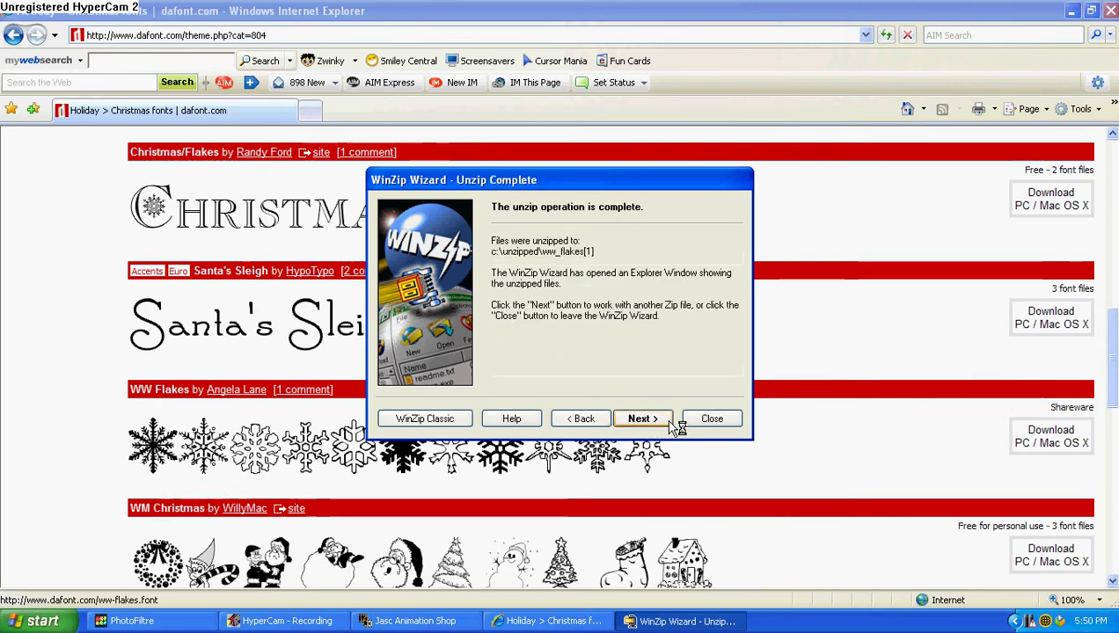
{"action": "left_click", "coordinate": [719, 420]}
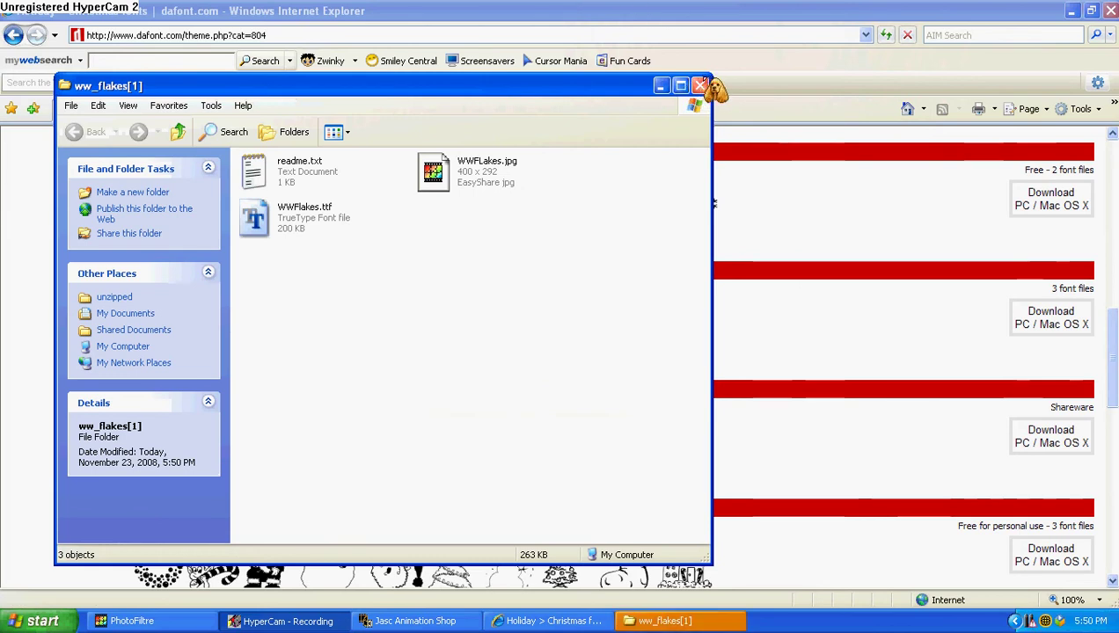
{"action": "left_click", "coordinate": [700, 85]}
{"action": "left_click", "coordinate": [65, 625]}
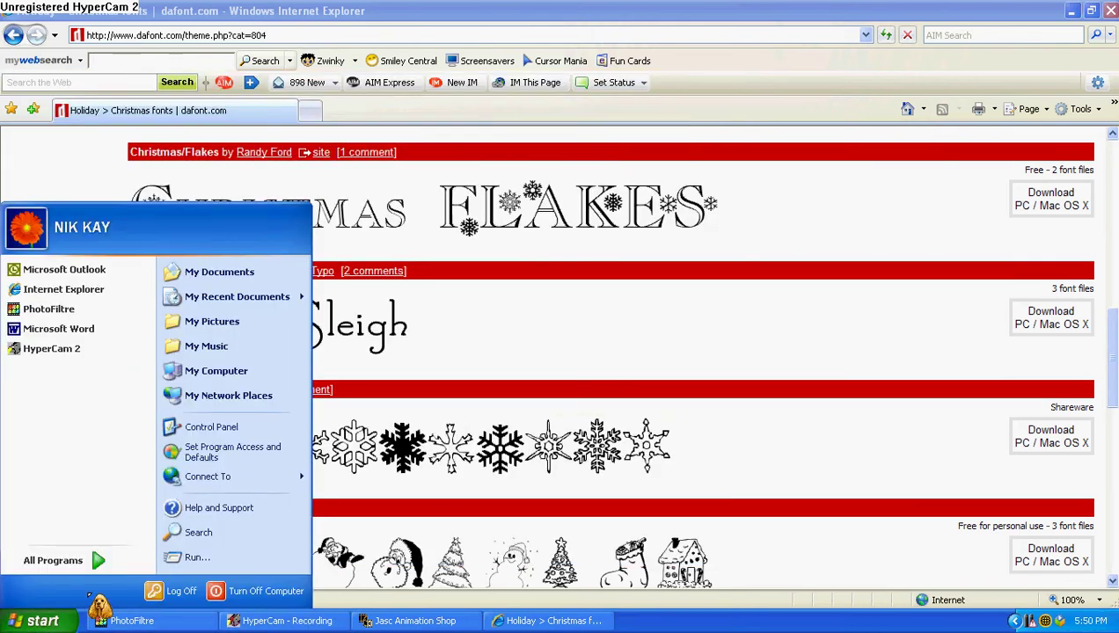
{"action": "left_click", "coordinate": [1052, 437]}
{"action": "left_click", "coordinate": [1051, 436]}
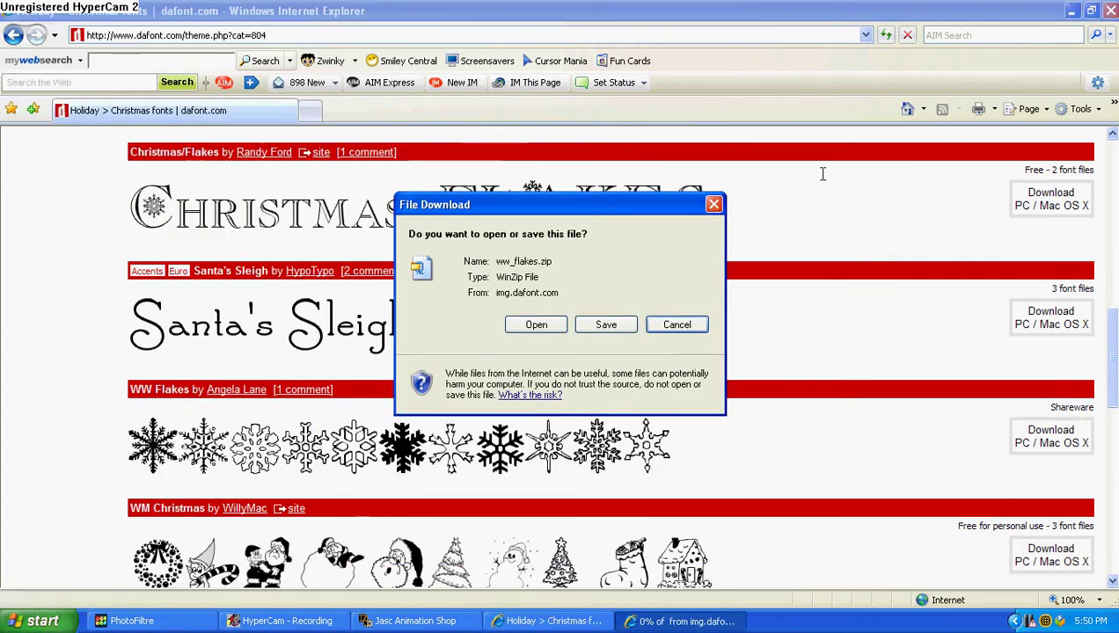
{"action": "left_click", "coordinate": [713, 205]}
- Open the Fonts folder from the Windows Control Panel
{"action": "left_click", "coordinate": [39, 623]}
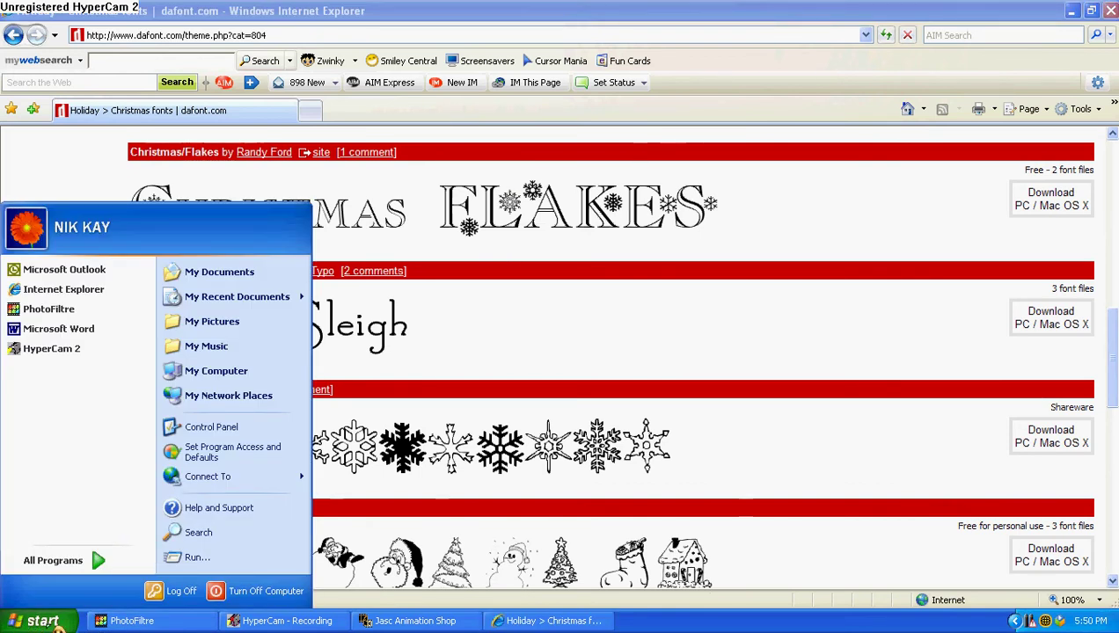
{"action": "left_click", "coordinate": [48, 623]}
{"action": "left_click", "coordinate": [49, 623]}
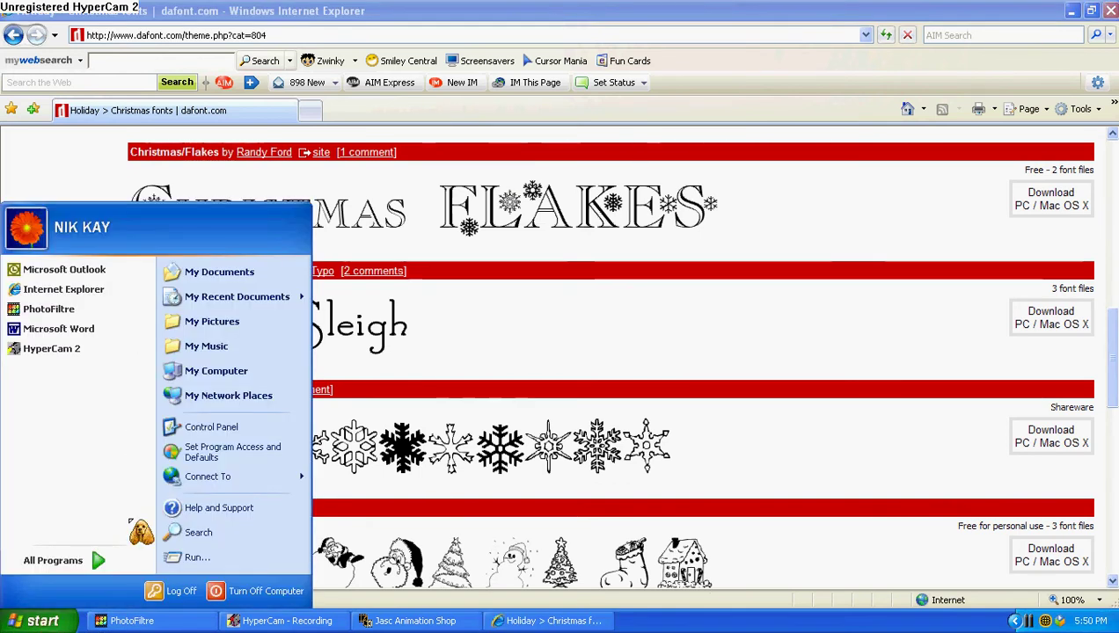
{"action": "left_click", "coordinate": [224, 429]}
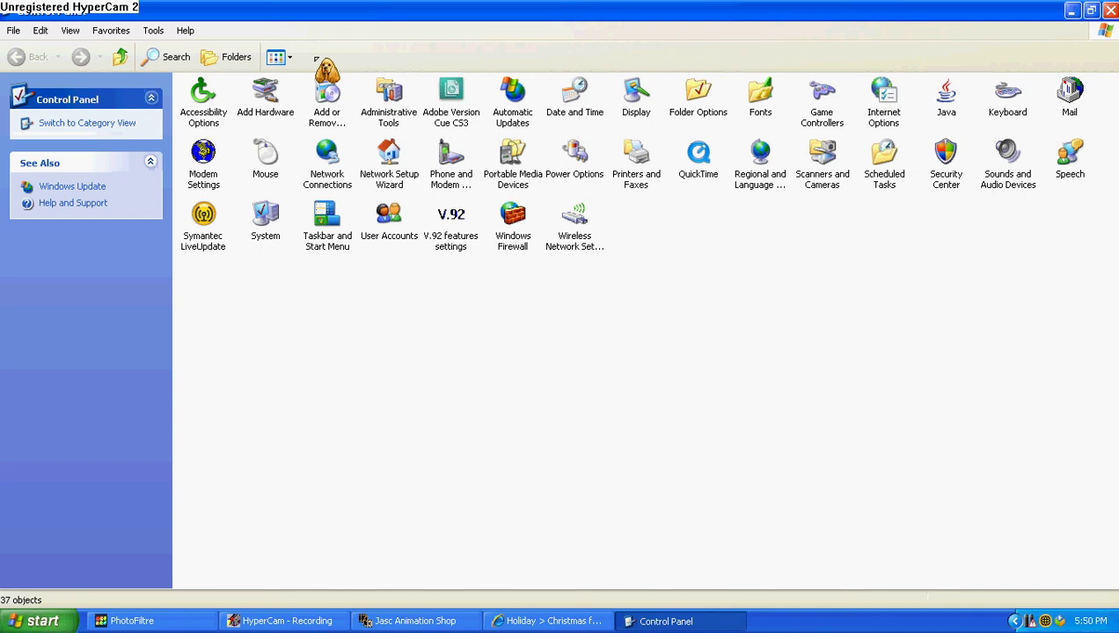
{"action": "double_click", "coordinate": [769, 107]}
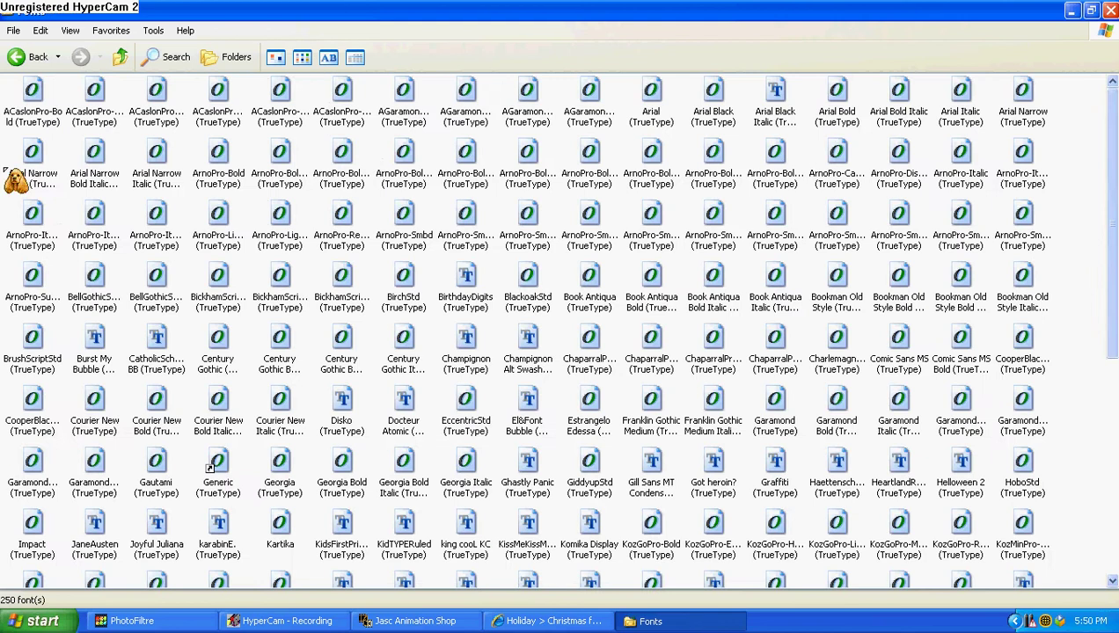
- Start installing a new font and browse to the c:\unzipped folder as its source
{"action": "left_click", "coordinate": [14, 30]}
{"action": "left_click", "coordinate": [53, 76]}
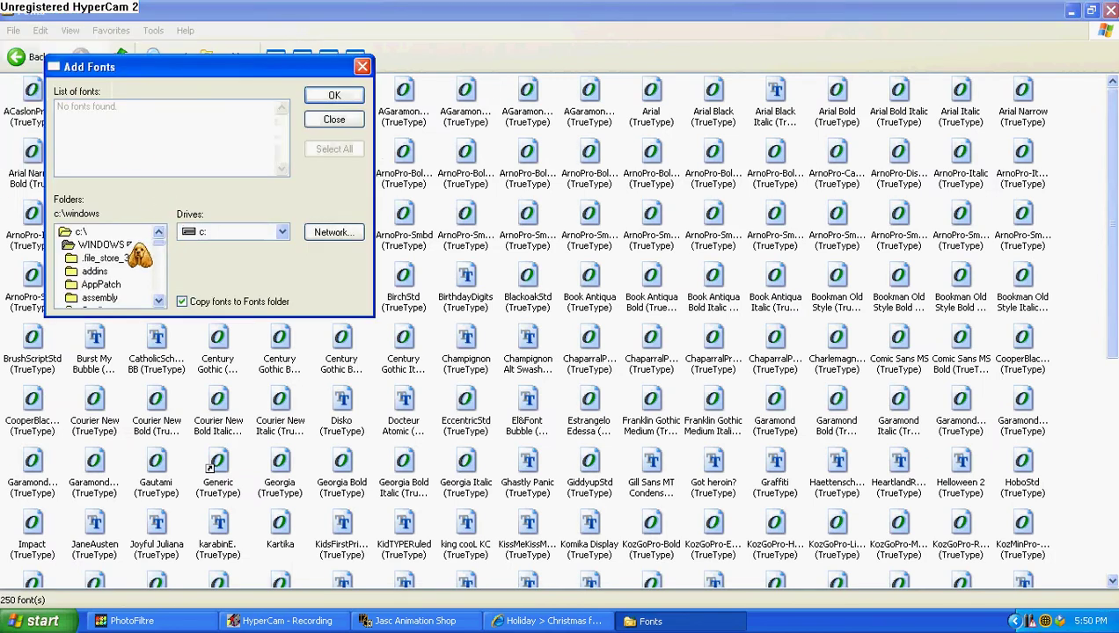
{"action": "double_click", "coordinate": [107, 233]}
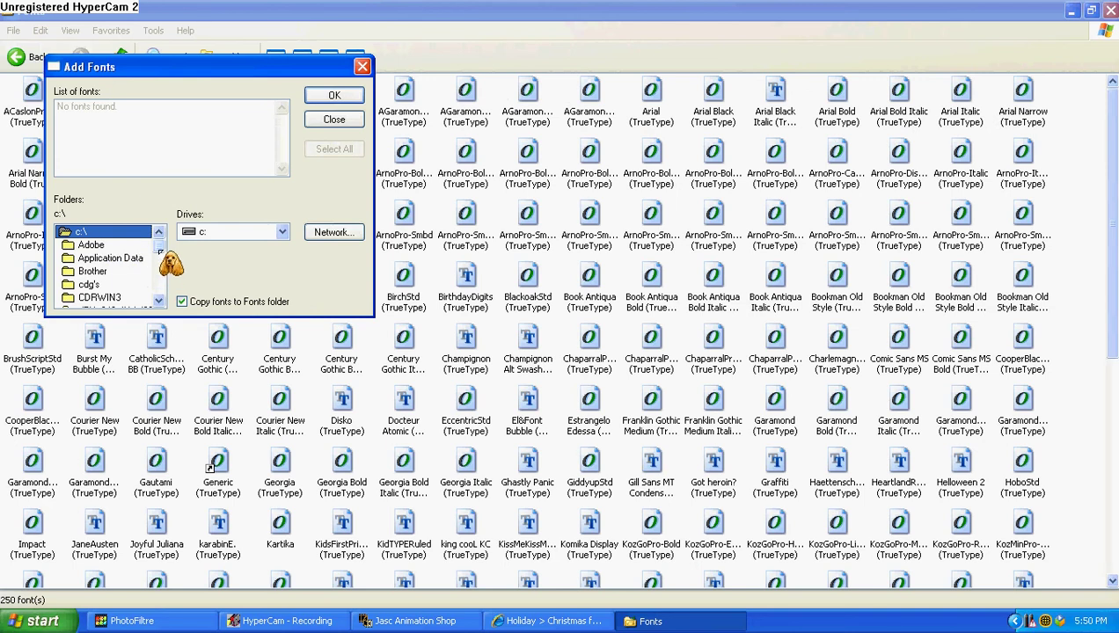
{"action": "left_click_drag", "start_coordinate": [159, 244], "coordinate": [159, 308]}
{"action": "double_click", "coordinate": [109, 286]}
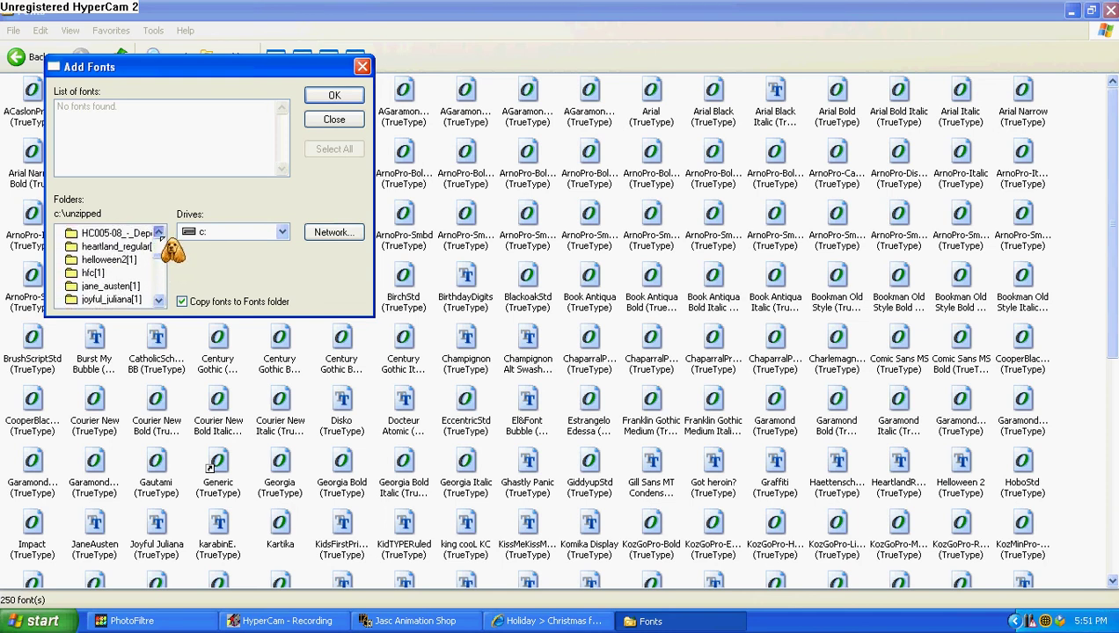
- Install the WWFlakes (TrueType) font from the ww_flakes[1] folder
{"action": "scroll", "coordinate": [160, 255], "scroll_direction": "up", "scroll_amount": 1}
{"action": "left_click_drag", "start_coordinate": [160, 257], "coordinate": [158, 292]}
{"action": "double_click", "coordinate": [110, 284]}
{"action": "left_click", "coordinate": [336, 95]}
{"action": "left_click", "coordinate": [139, 107]}
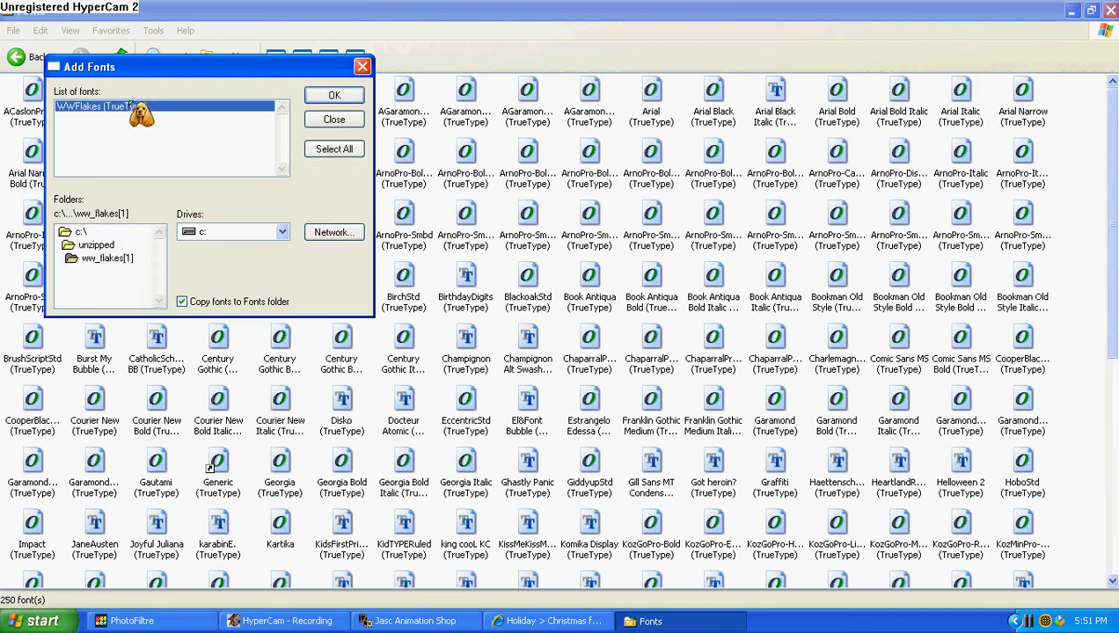
{"action": "left_click", "coordinate": [335, 96]}
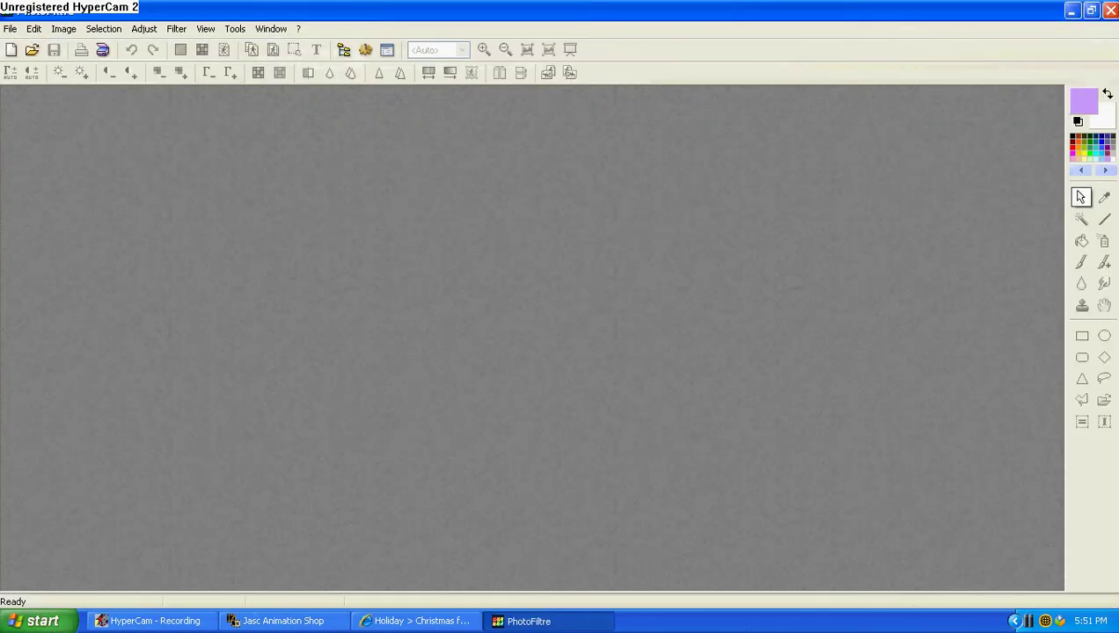
- Switch to PhotoFiltre, create a blank 800 x 600 image and start a text in the WWFlakes font
{"action": "left_click", "coordinate": [10, 49]}
{"action": "left_click", "coordinate": [569, 405]}
{"action": "left_click", "coordinate": [316, 50]}
{"action": "left_click", "coordinate": [528, 199]}
{"action": "key", "text": "w"}
{"action": "left_click", "coordinate": [442, 280]}
{"action": "left_click", "coordinate": [466, 339]}
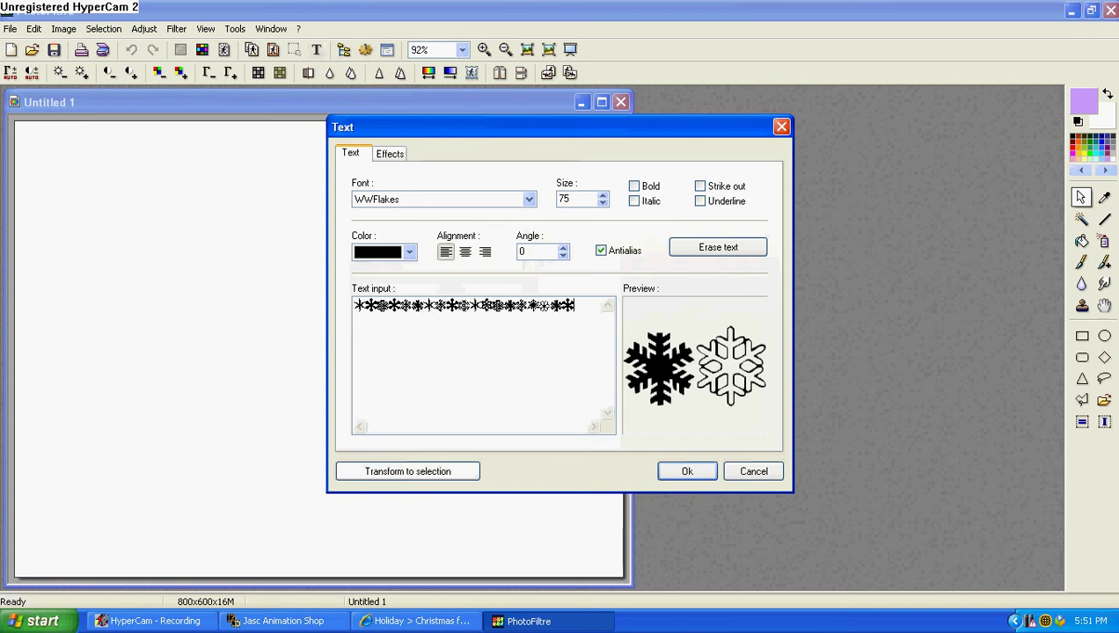
- Insert a row of snowflake characters in light blue and move it to the upper part of the canvas
{"action": "type", "text": "wxyzab"}
{"action": "left_click", "coordinate": [411, 251]}
{"action": "left_click", "coordinate": [430, 317]}
{"action": "left_click", "coordinate": [687, 471]}
{"action": "left_click_drag", "start_coordinate": [273, 352], "coordinate": [658, 304]}
{"action": "left_click_drag", "start_coordinate": [348, 291], "coordinate": [449, 244]}
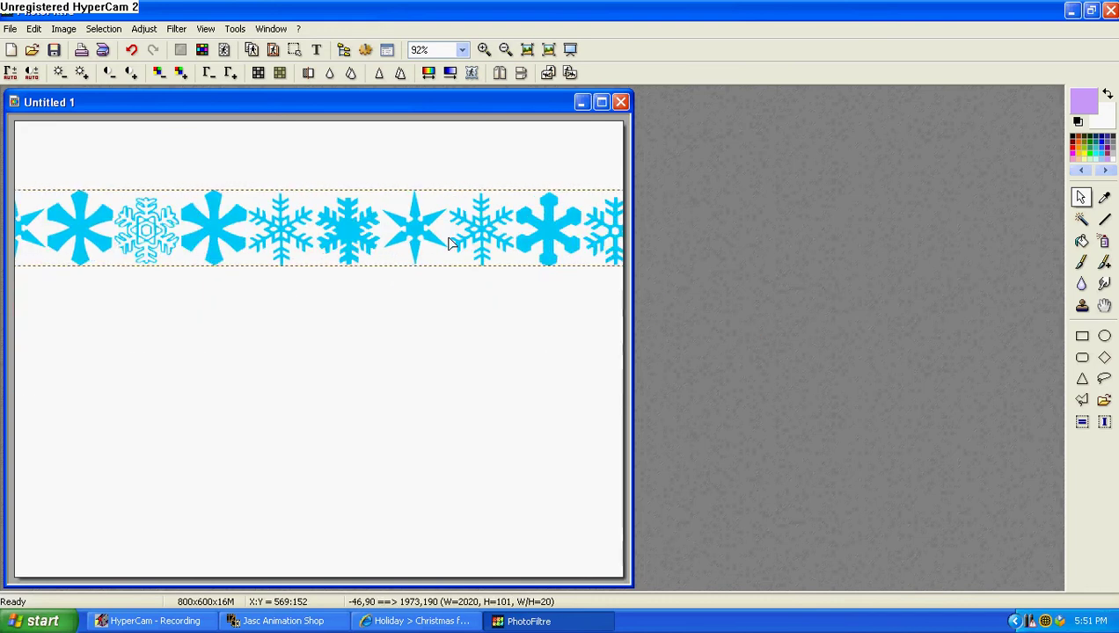
- Close the snowflake image without saving and create a new blank 800 x 600 image
{"action": "left_click", "coordinate": [620, 102]}
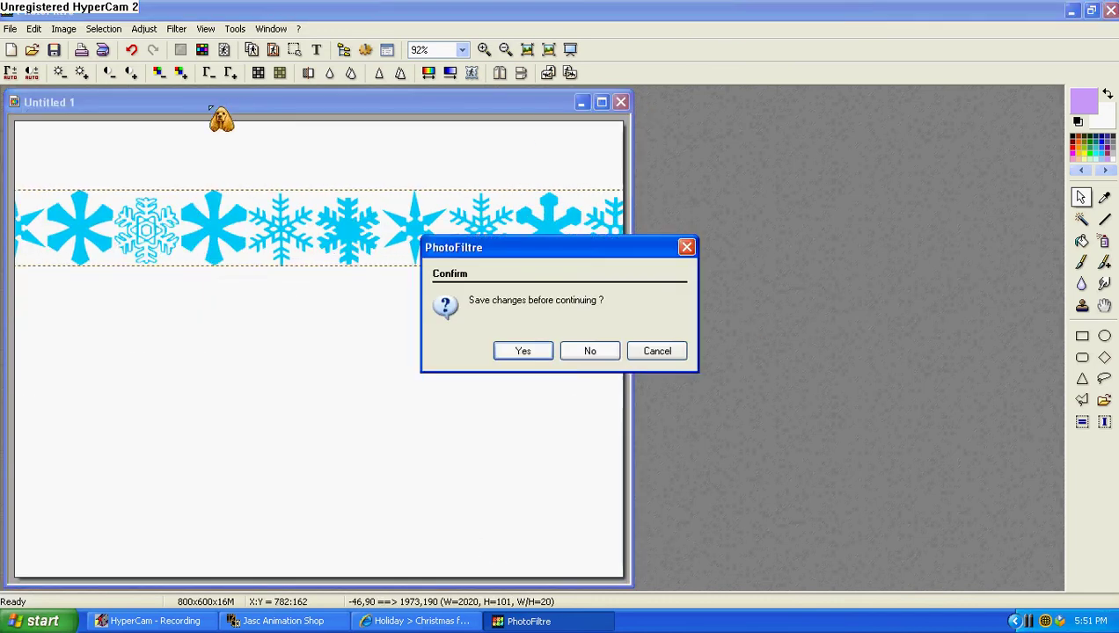
{"action": "left_click", "coordinate": [582, 351]}
{"action": "left_click", "coordinate": [13, 52]}
{"action": "key", "text": "Return"}
- Start a text with the MySpace profile address and set its font to Yikes!
{"action": "left_click", "coordinate": [317, 50]}
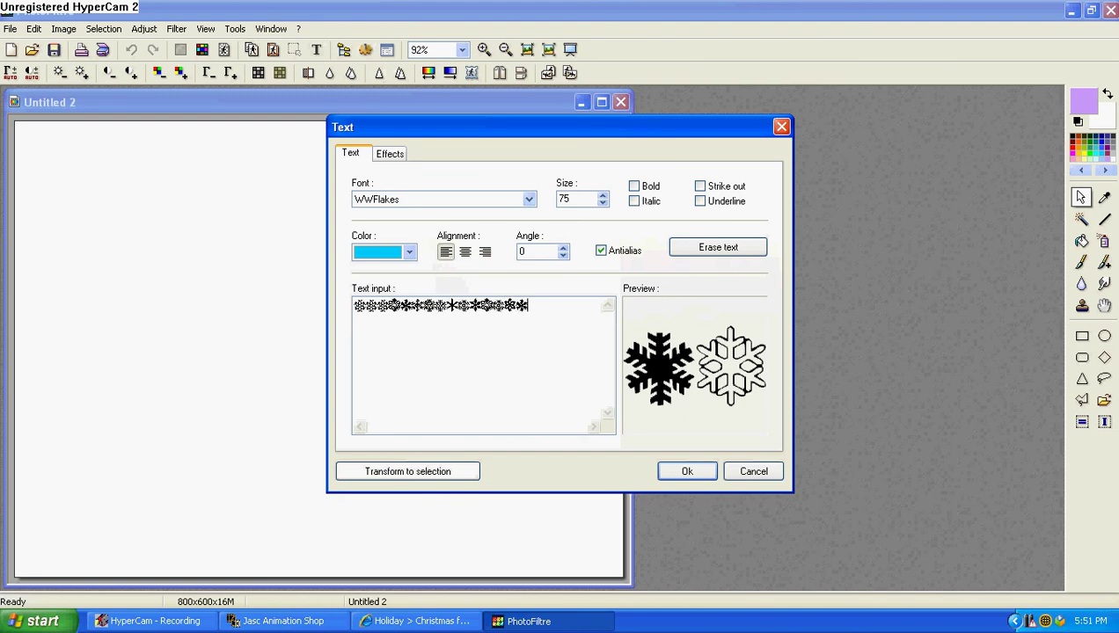
{"action": "type", "text": "asdf"}
{"action": "left_click", "coordinate": [528, 199]}
{"action": "scroll", "coordinate": [414, 256], "scroll_direction": "up", "scroll_amount": 2}
{"action": "left_click", "coordinate": [397, 249]}
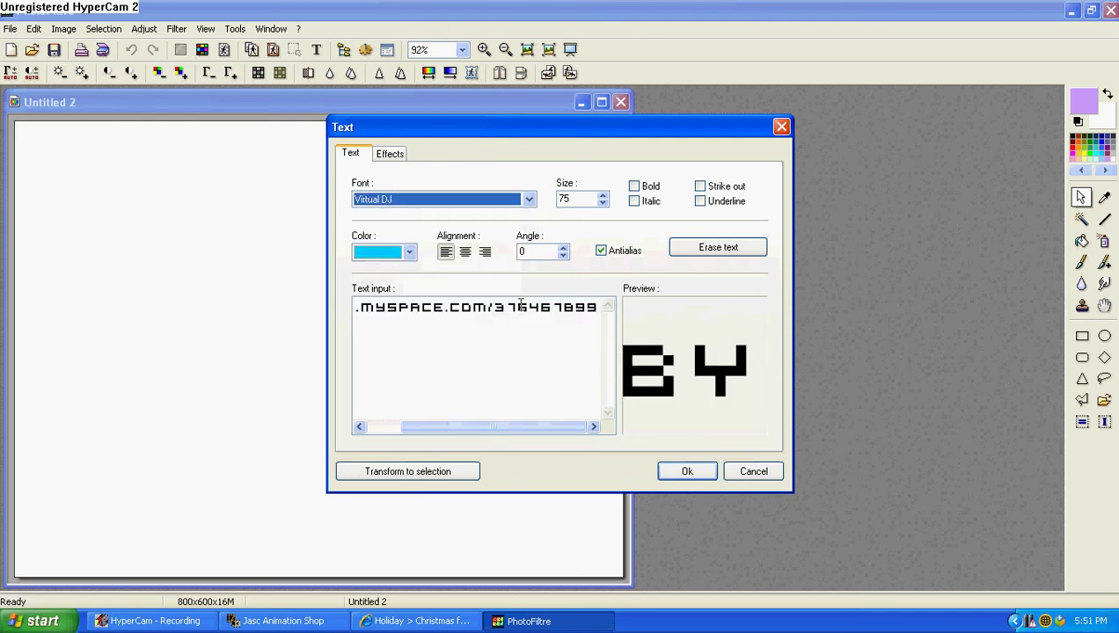
{"action": "left_click", "coordinate": [453, 199]}
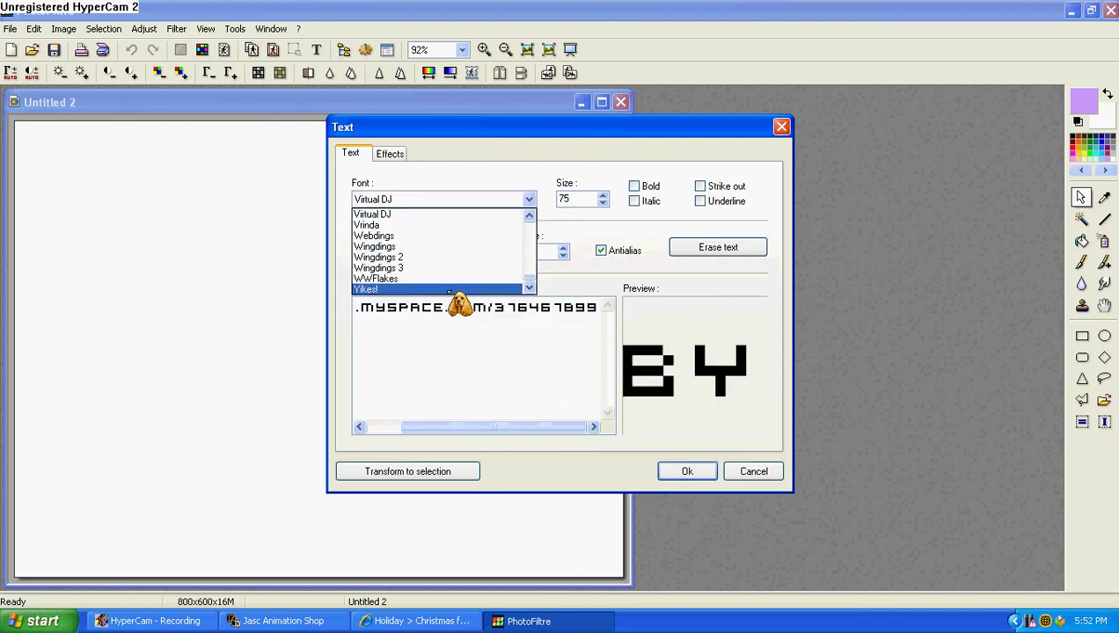
{"action": "left_click", "coordinate": [447, 288]}
- Add a second line with the last name below the profile address and insert the text on the canvas
{"action": "left_click", "coordinate": [520, 380]}
{"action": "key", "text": "Return"}
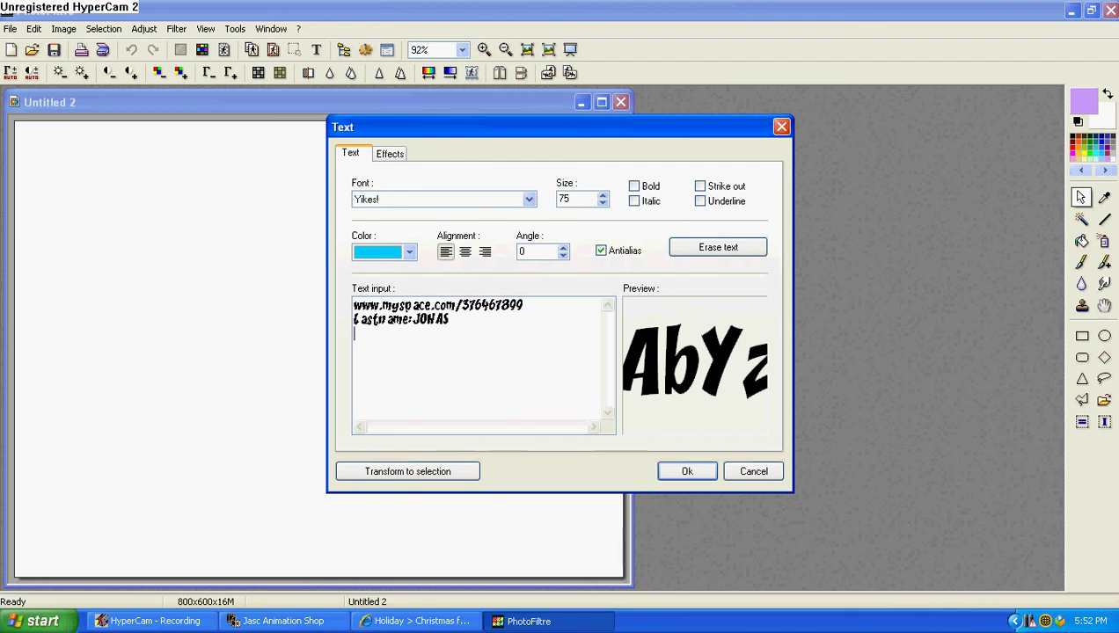
{"action": "left_click", "coordinate": [680, 471]}
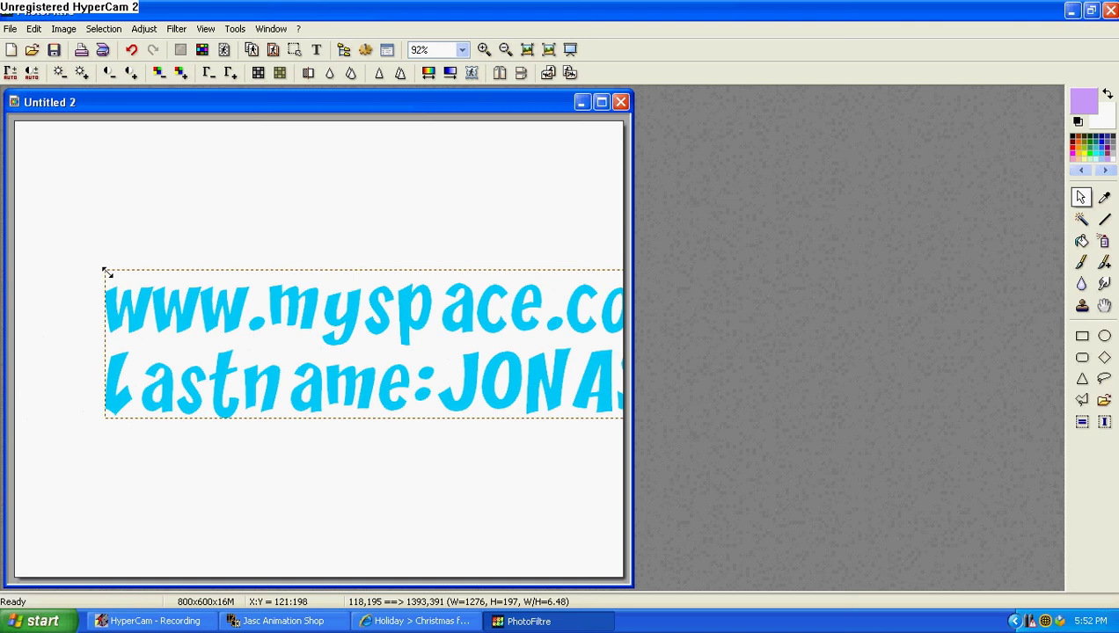
- Fit the text block inside the canvas at about 527 px wide and reapply its text settings
{"action": "left_click_drag", "start_coordinate": [105, 270], "coordinate": [412, 152]}
{"action": "left_click_drag", "start_coordinate": [572, 355], "coordinate": [101, 381]}
{"action": "right_click", "coordinate": [410, 335]}
{"action": "left_click", "coordinate": [417, 346]}
{"action": "mouse_move", "coordinate": [130, 270]}
{"action": "left_mouse_down"}
{"action": "mouse_move", "coordinate": [172, 263]}
{"action": "mouse_move", "coordinate": [195, 275]}
{"action": "mouse_move", "coordinate": [134, 275]}
{"action": "left_mouse_up"}
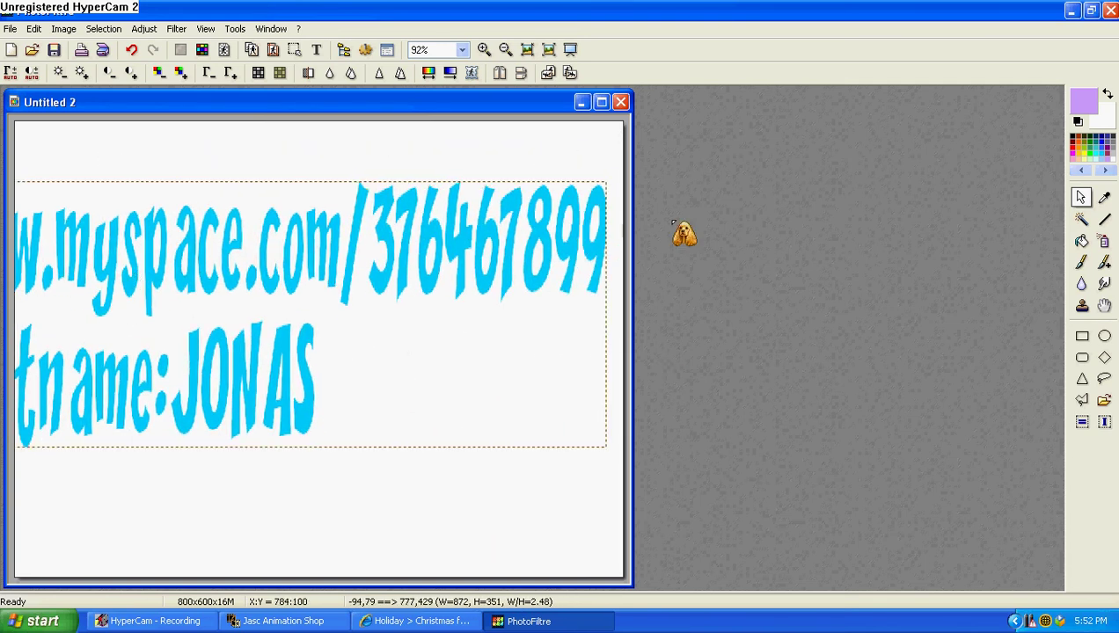
{"action": "left_click_drag", "start_coordinate": [606, 183], "coordinate": [356, 236]}
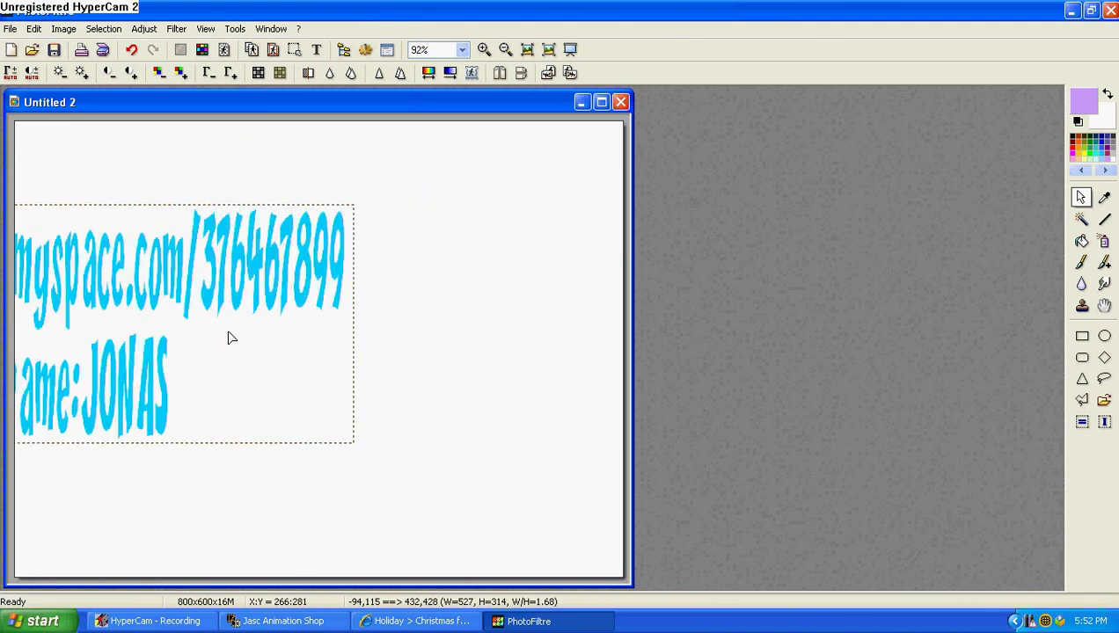
{"action": "left_click_drag", "start_coordinate": [228, 338], "coordinate": [375, 329]}
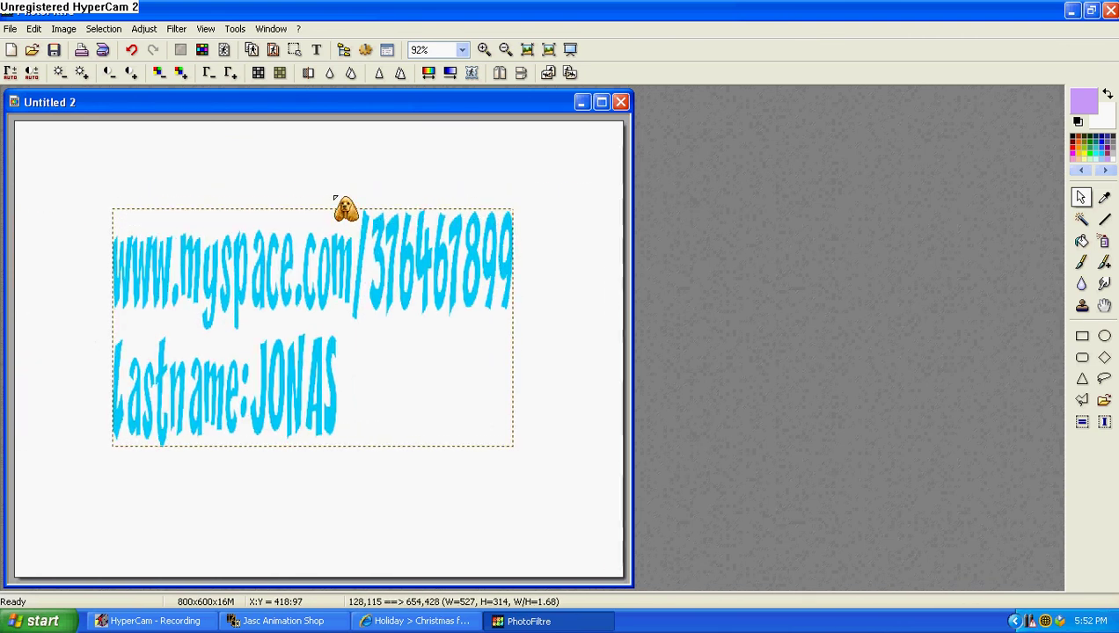
{"action": "double_click", "coordinate": [258, 249]}
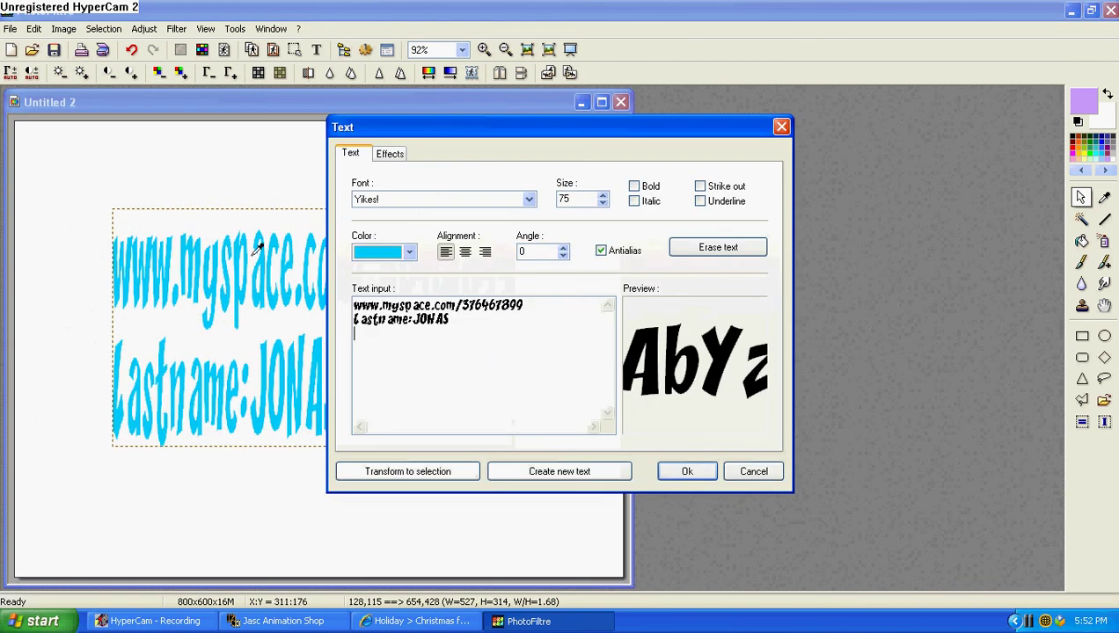
{"action": "left_click", "coordinate": [709, 477]}
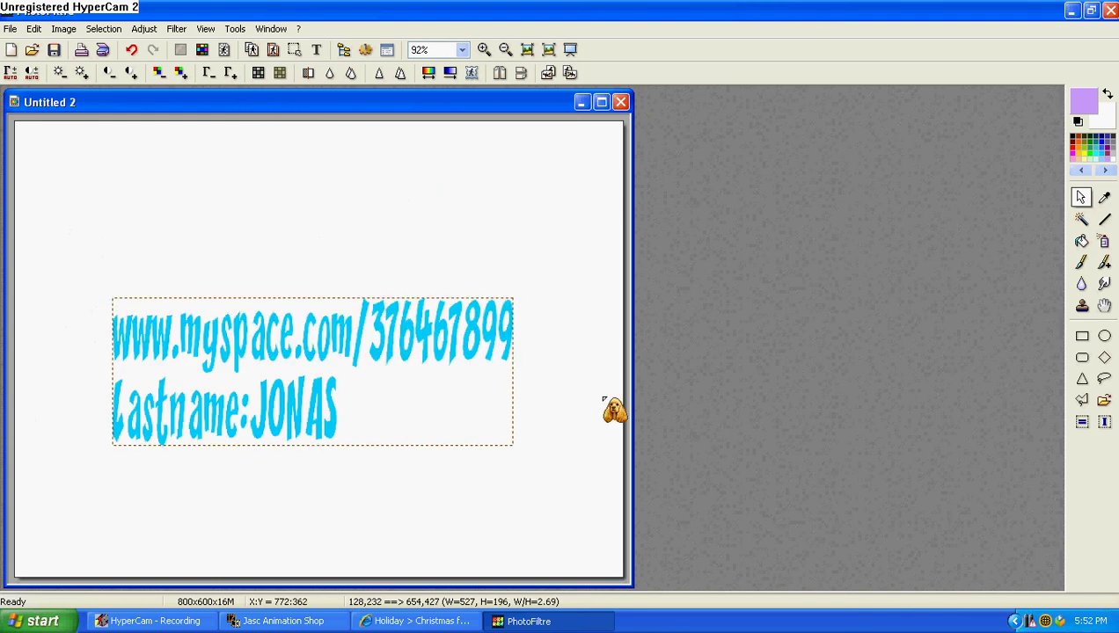